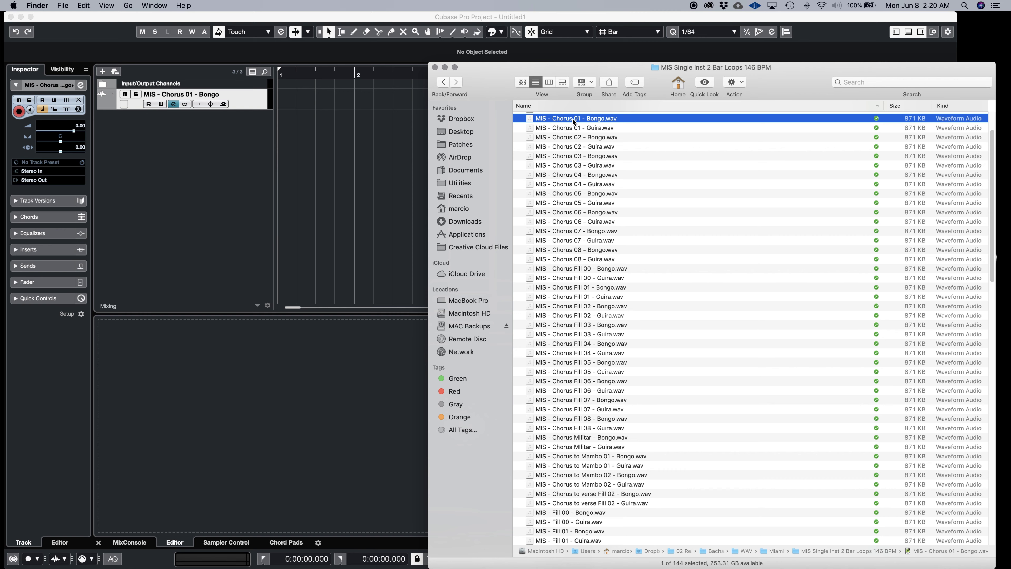
Place MIS - Chorus 01 - Bongo.wav at the start of the bongo track and play it back.
left_click_drag(573, 119, 291, 103)
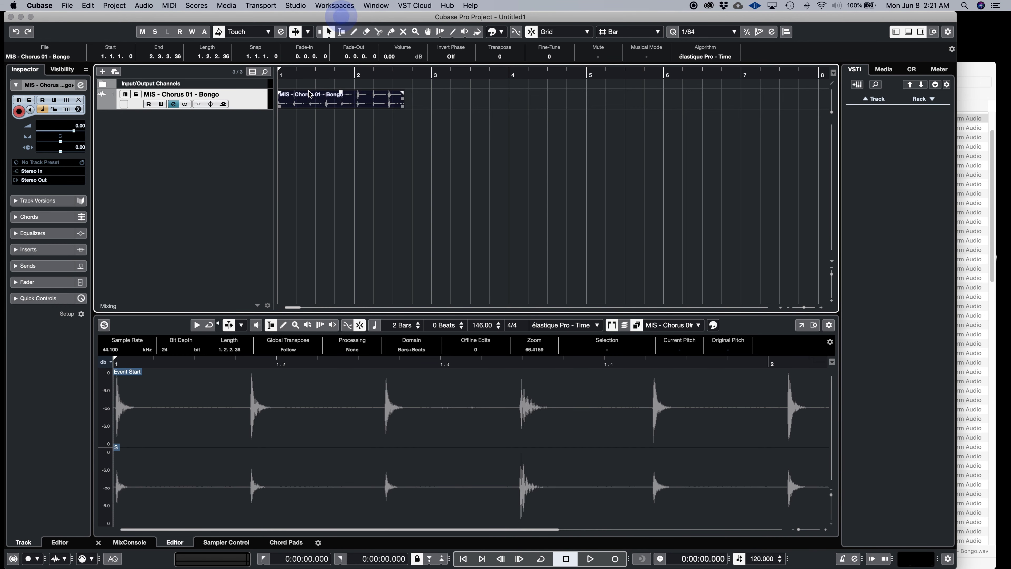
key("space")
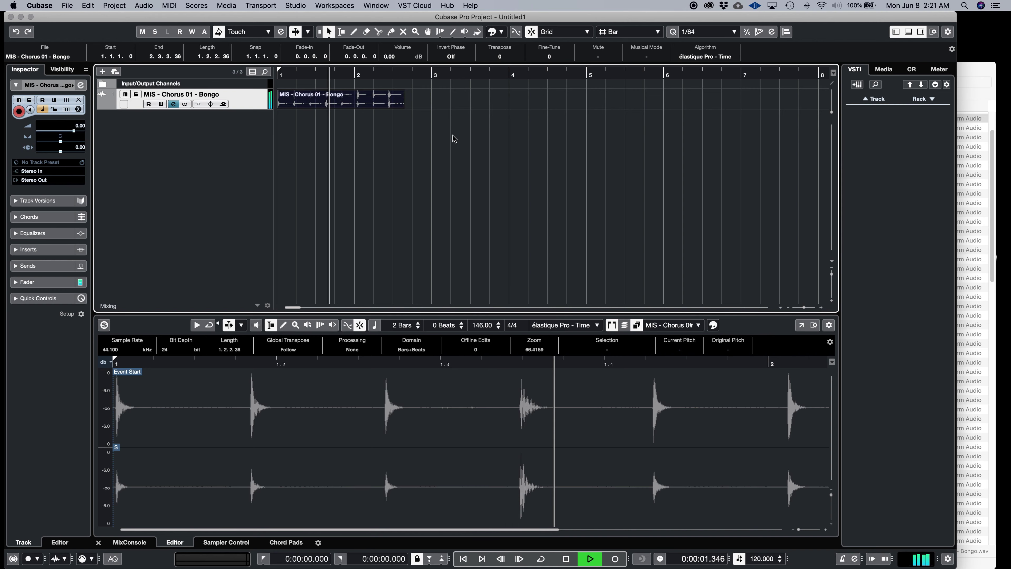
key("space")
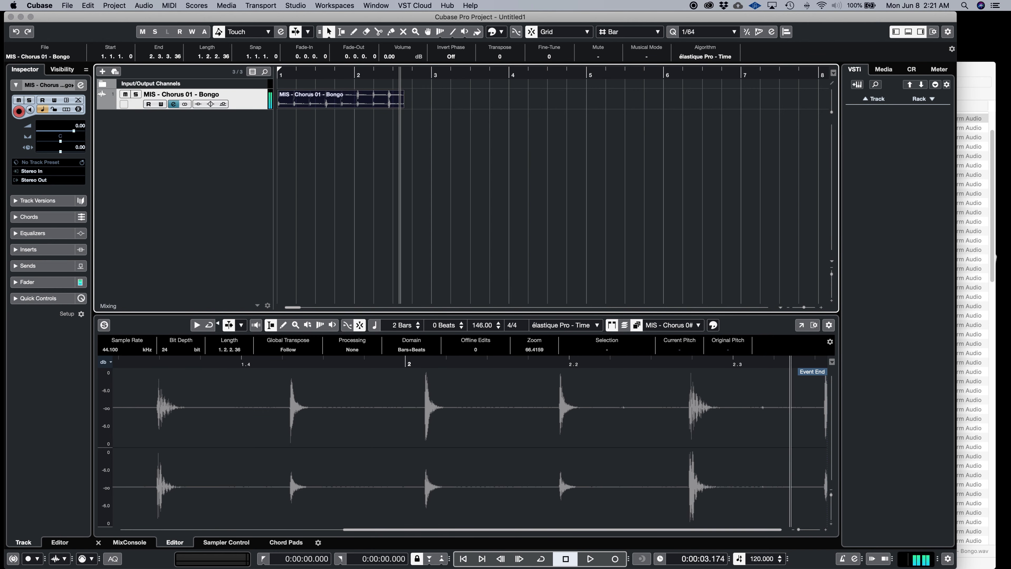
Import MIS - Chorus 02 - Bongo.wav at bar 3 of the bongo track, copying the file to the project folder.
left_click(987, 74)
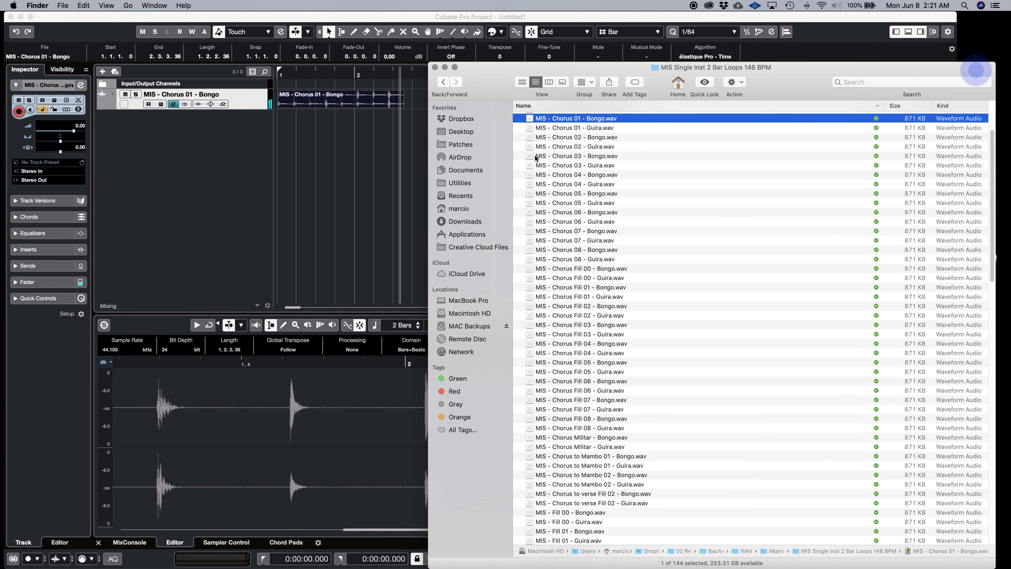
left_click(577, 140)
left_click_drag(431, 66, 589, 72)
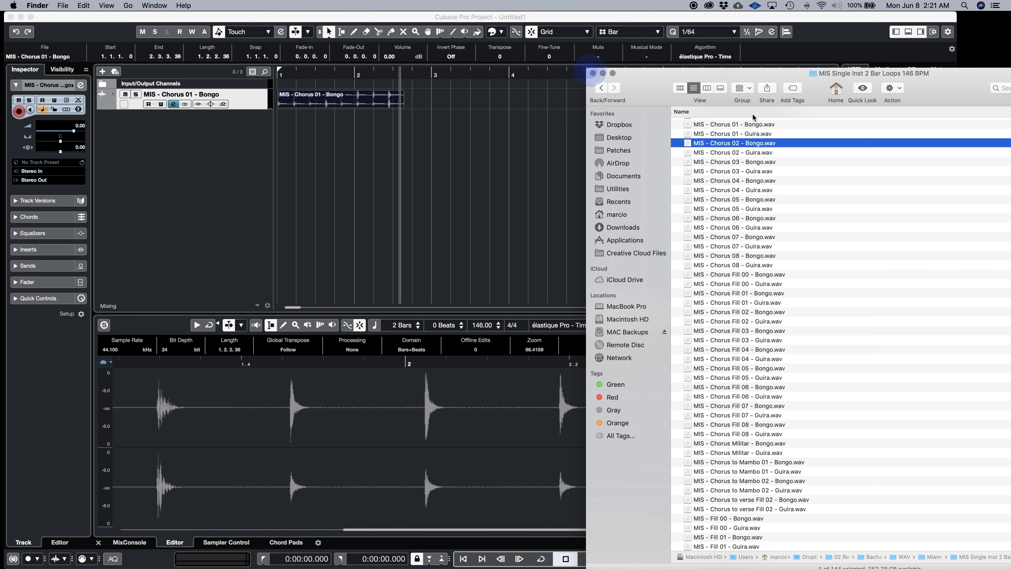
left_click_drag(690, 146, 439, 99)
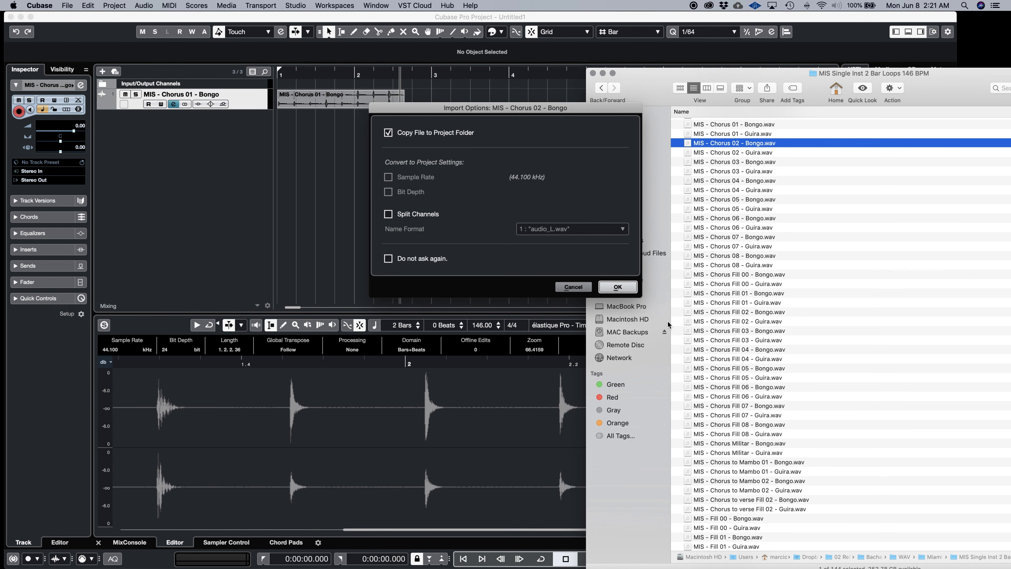
left_click(618, 287)
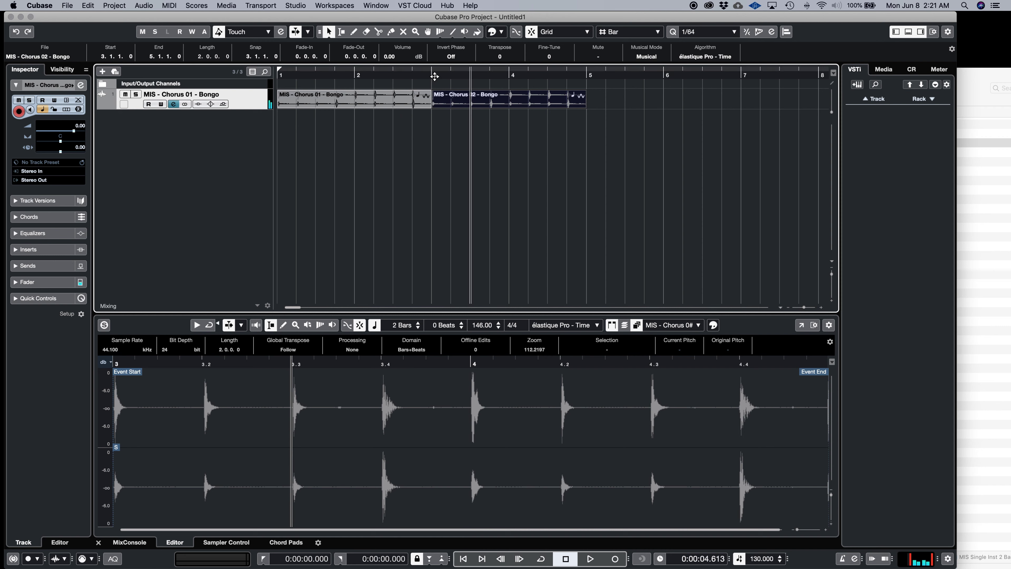
Add a short fade-out of 0.0.1.15 to the end of the Chorus 01 clip and play across the transition.
left_click_drag(432, 95, 427, 95)
left_click(413, 78)
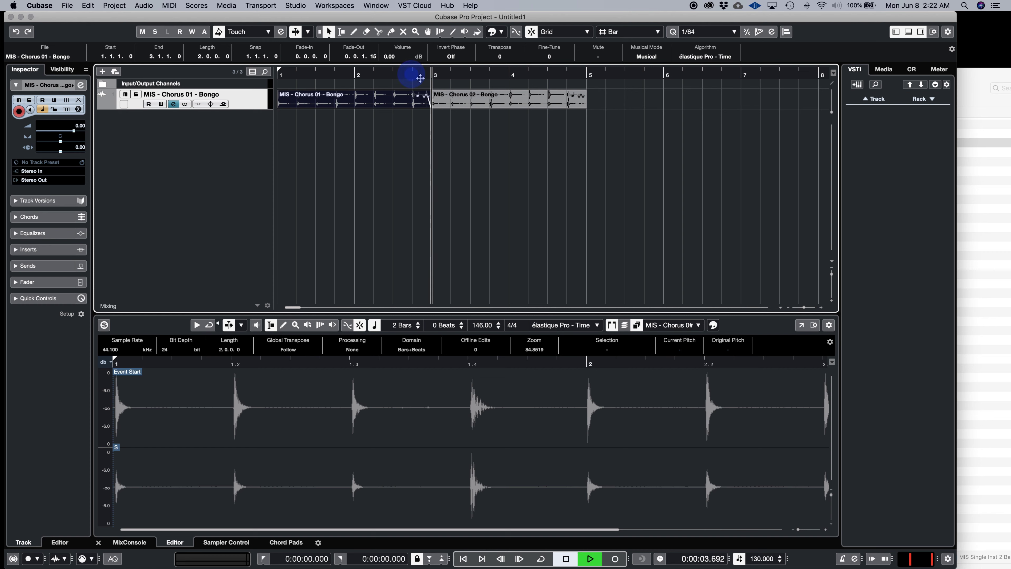
left_click(418, 78)
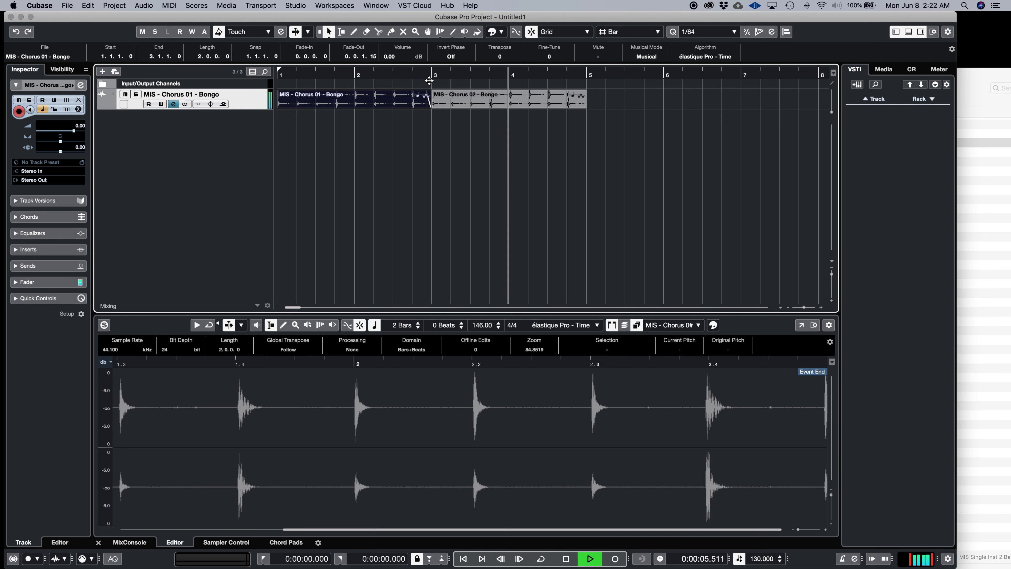
key("space")
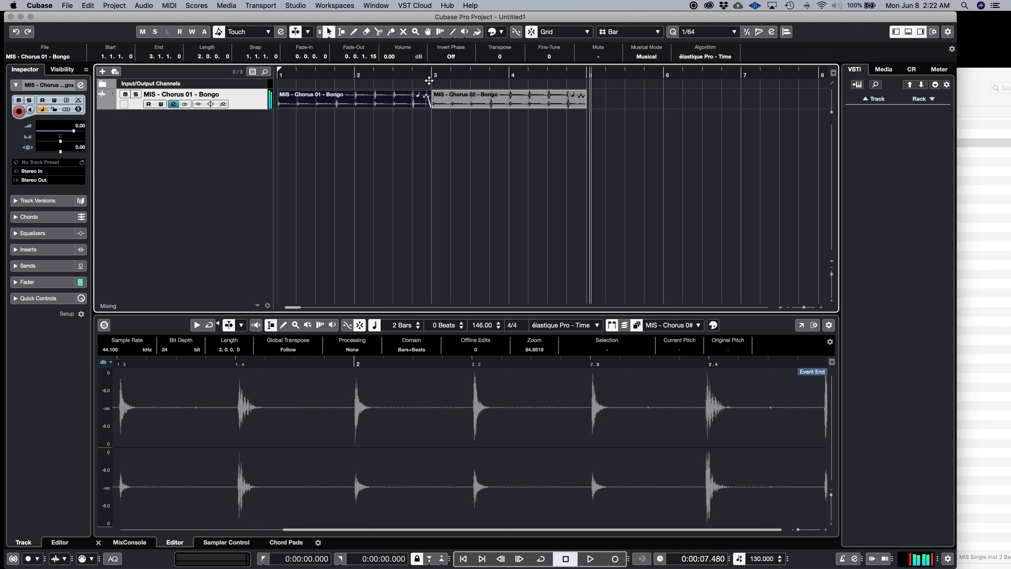
Play the two bongo clips again from near the start to check the transition between them.
key("KP_Subtract")
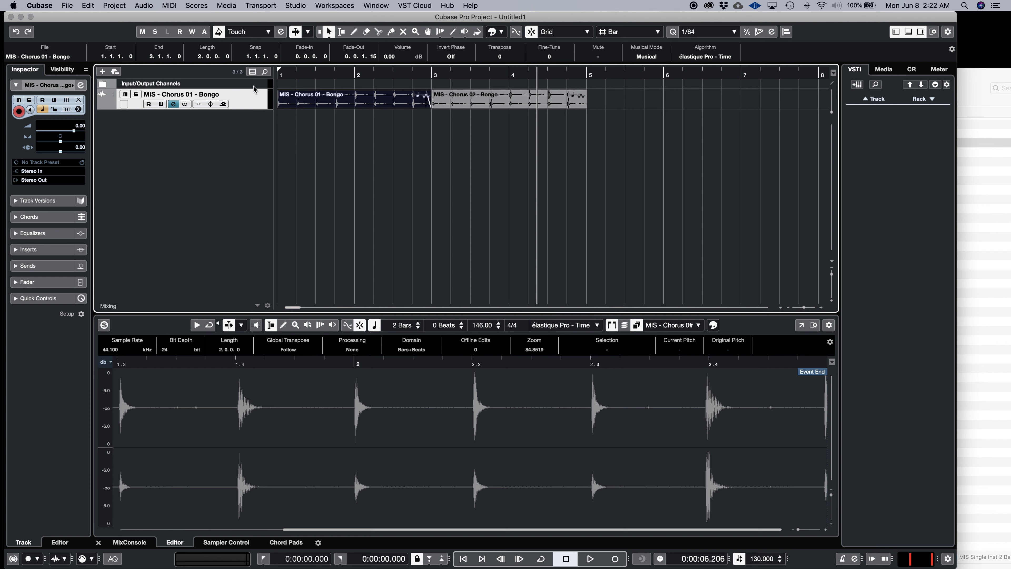
left_click(295, 76)
key("space")
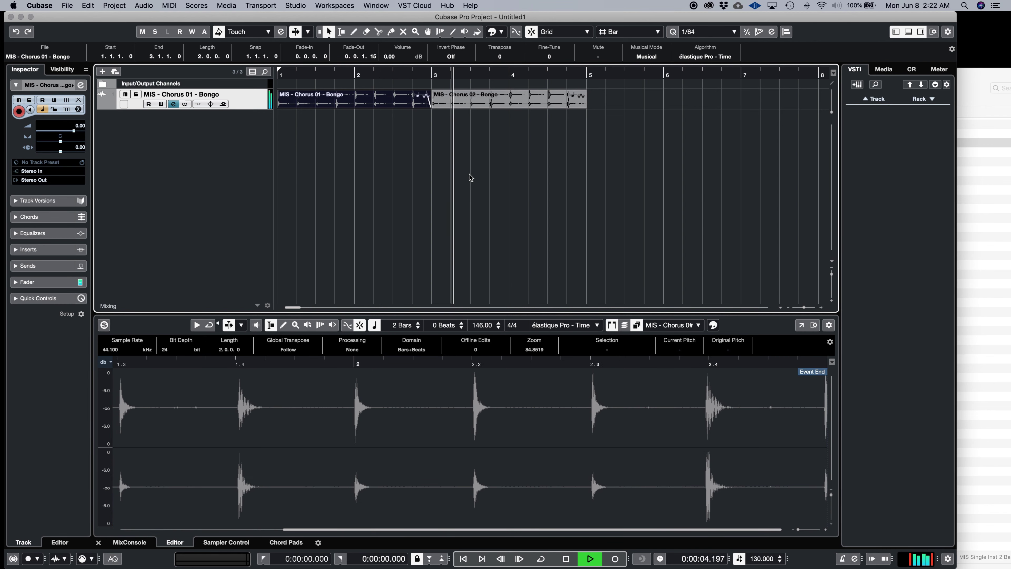
key("space")
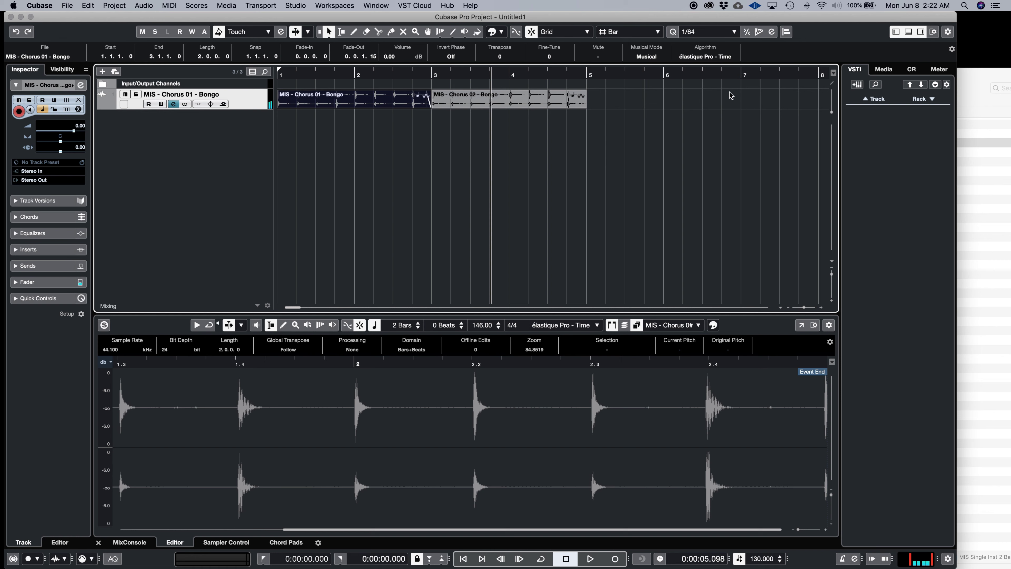
Enlarge the bongo track's height and examine the background noise between the hits of the Chorus 01 loop during playback.
key("Home")
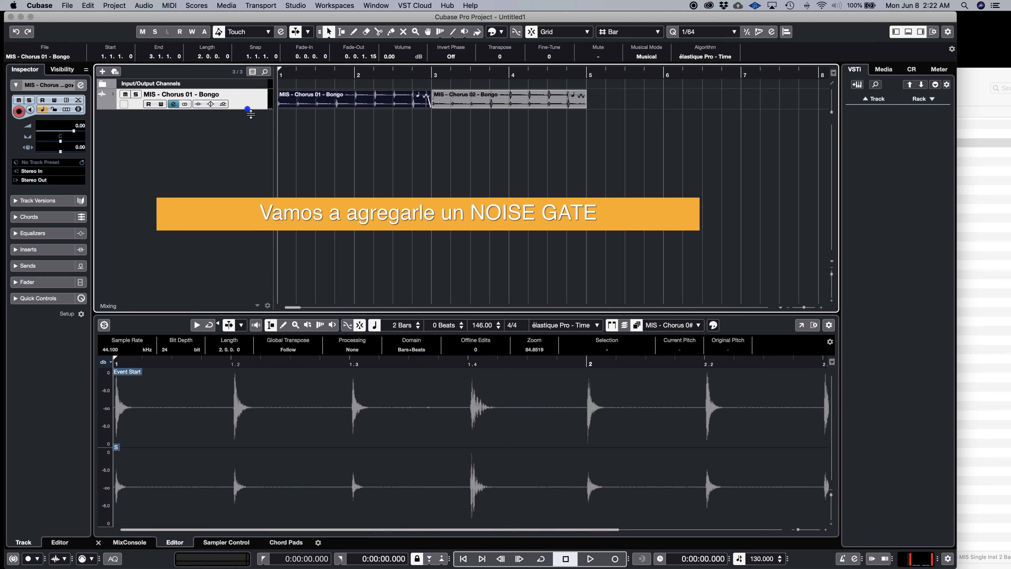
left_click_drag(250, 115, 255, 169)
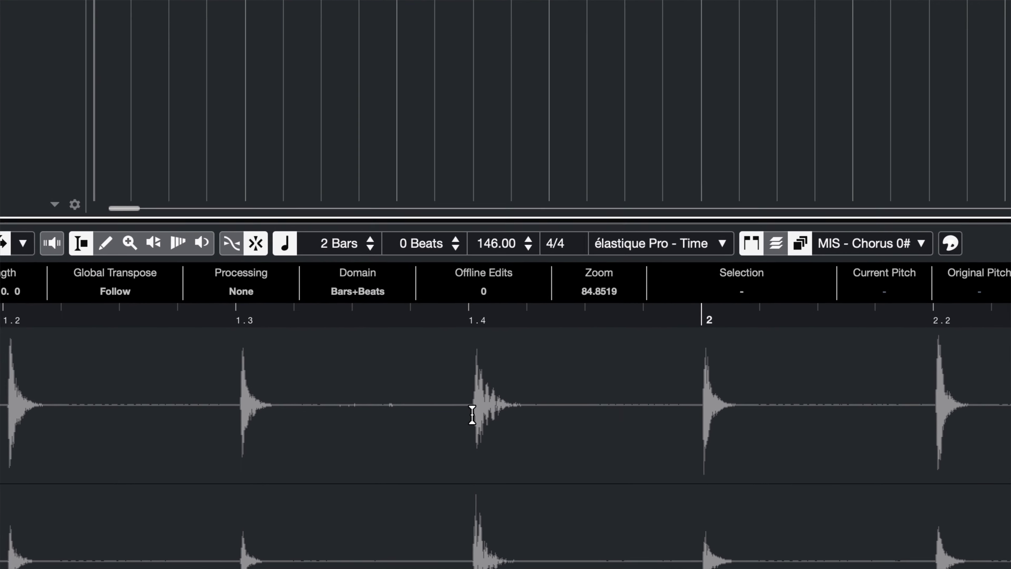
left_click_drag(466, 412, 368, 461)
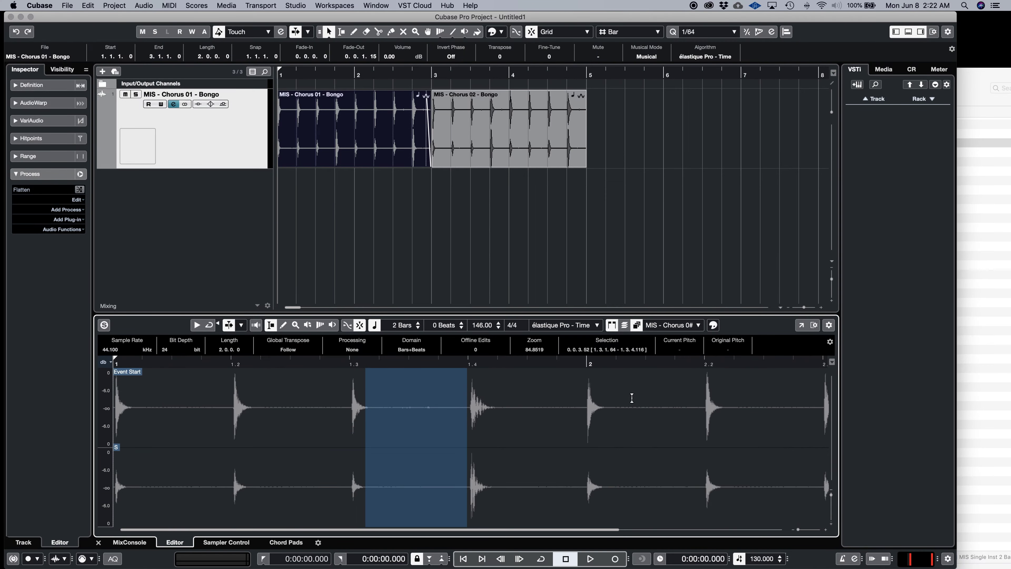
left_click(582, 409)
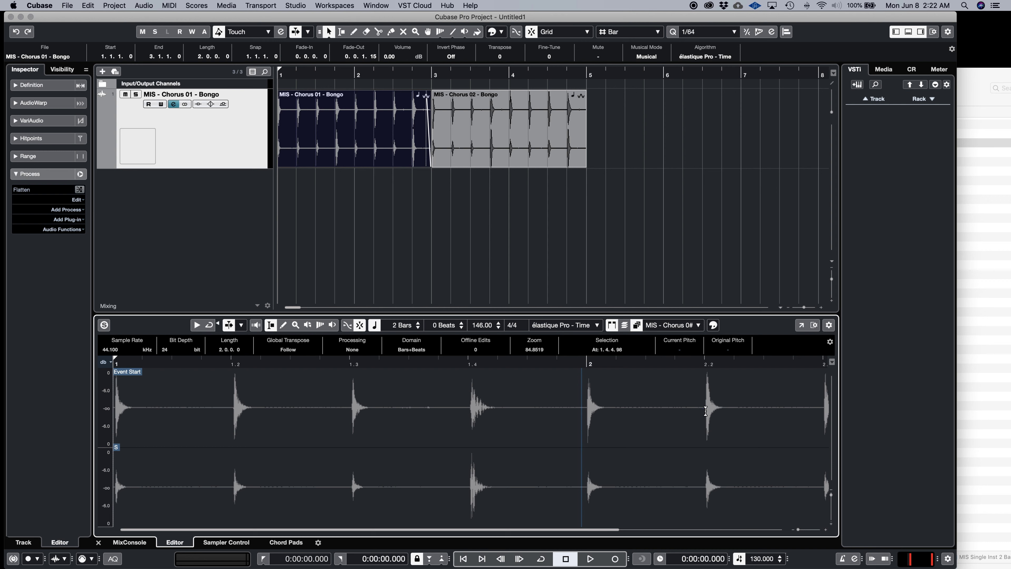
key("space")
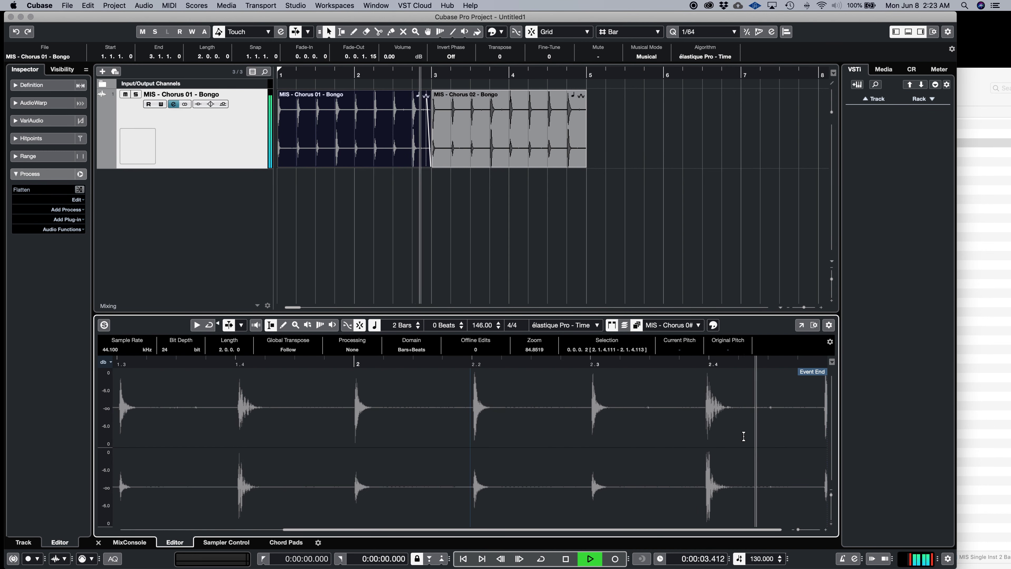
key("space")
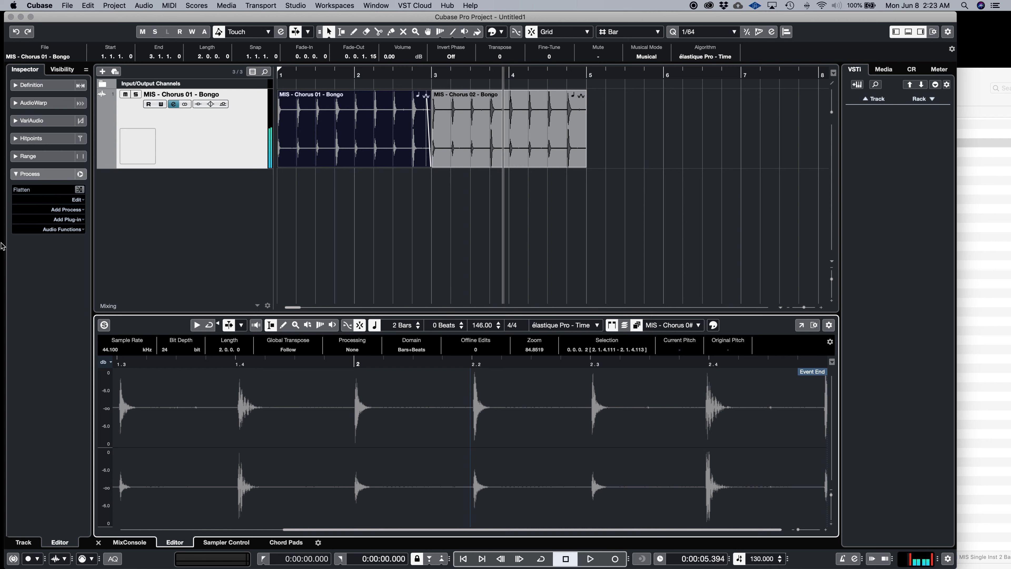
Open the bongo track's channel settings and load the Dynamics Gate effect in the first insert slot.
left_click(198, 149)
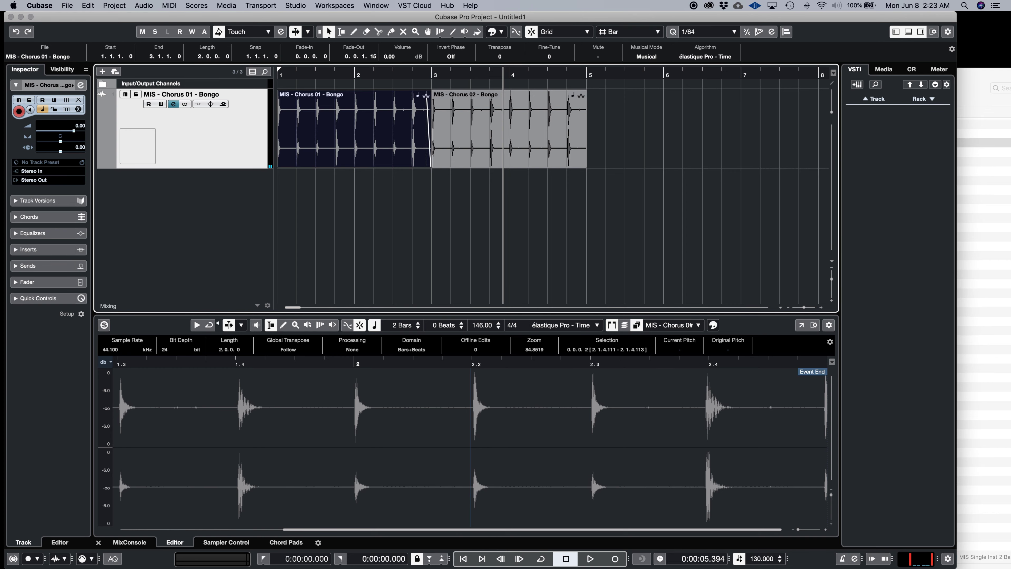
key("e")
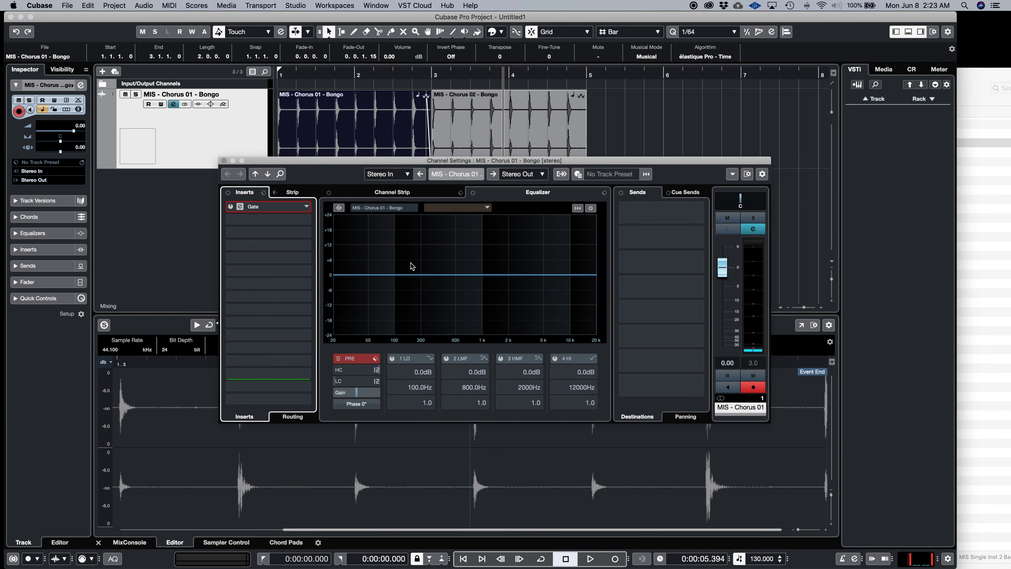
left_click(307, 207)
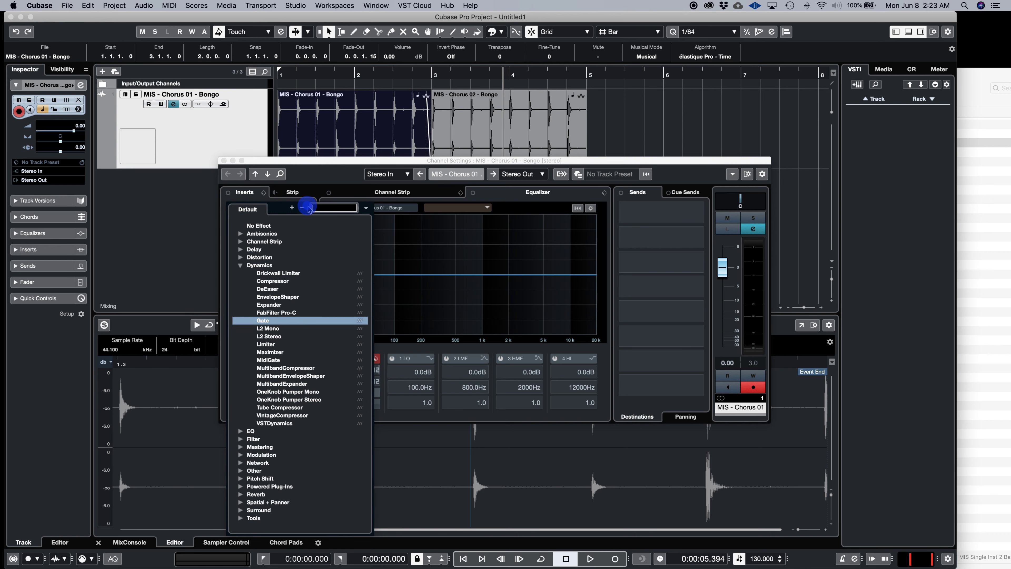
left_click(266, 323)
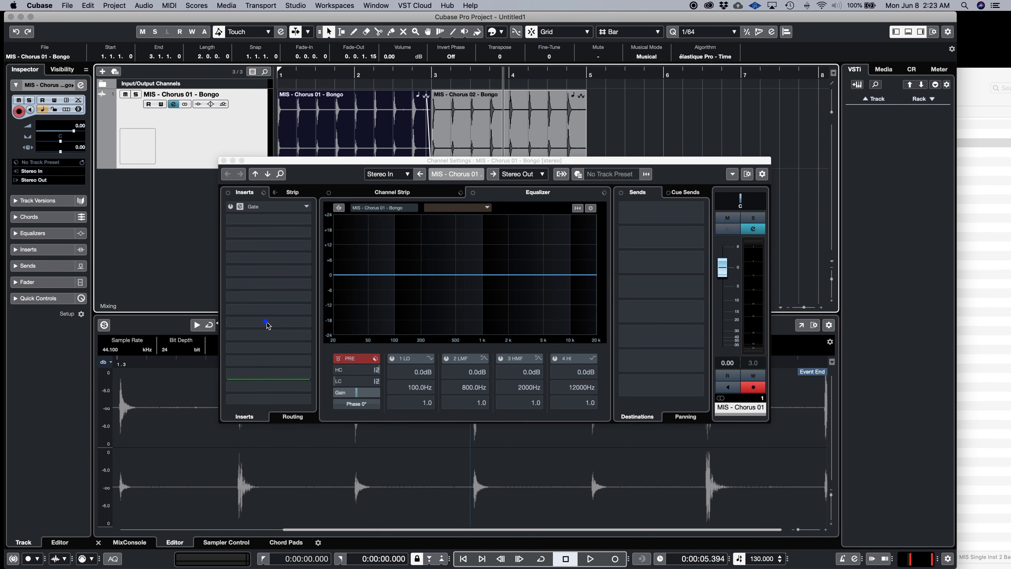
left_click(341, 172)
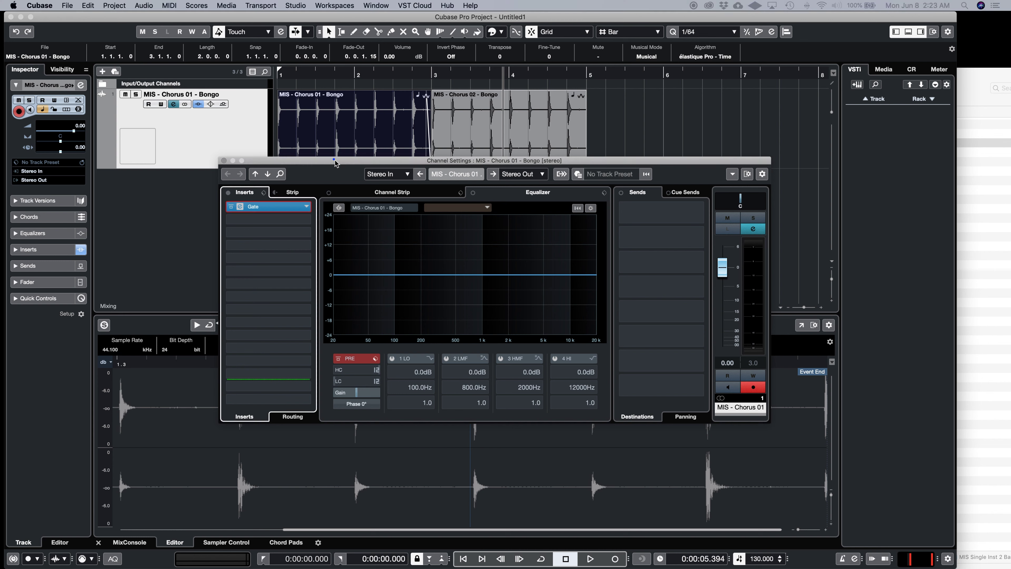
Open the Gate insert's editor and load the Clean Snare preset.
left_click(241, 211)
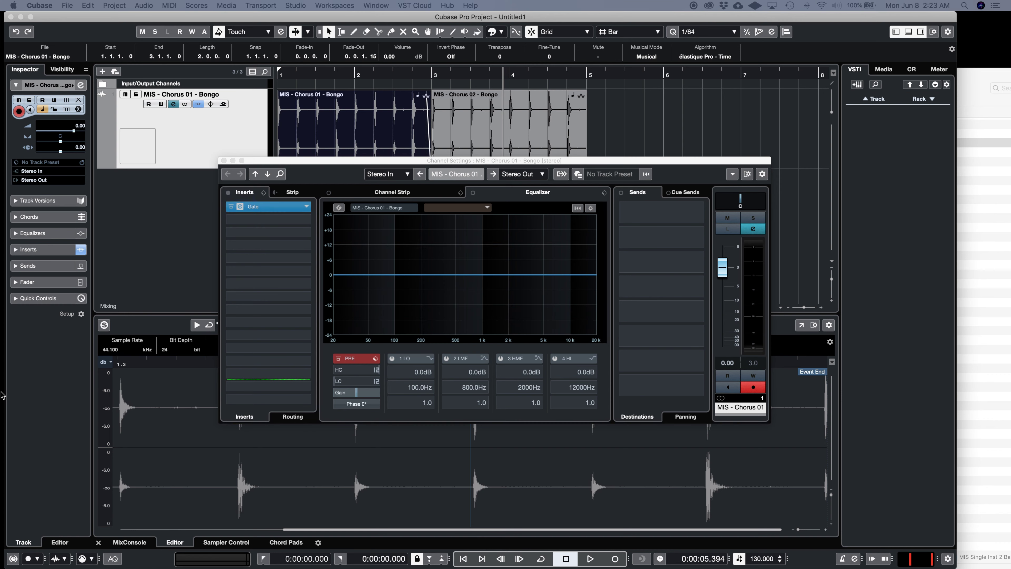
left_click_drag(916, 16, 515, 118)
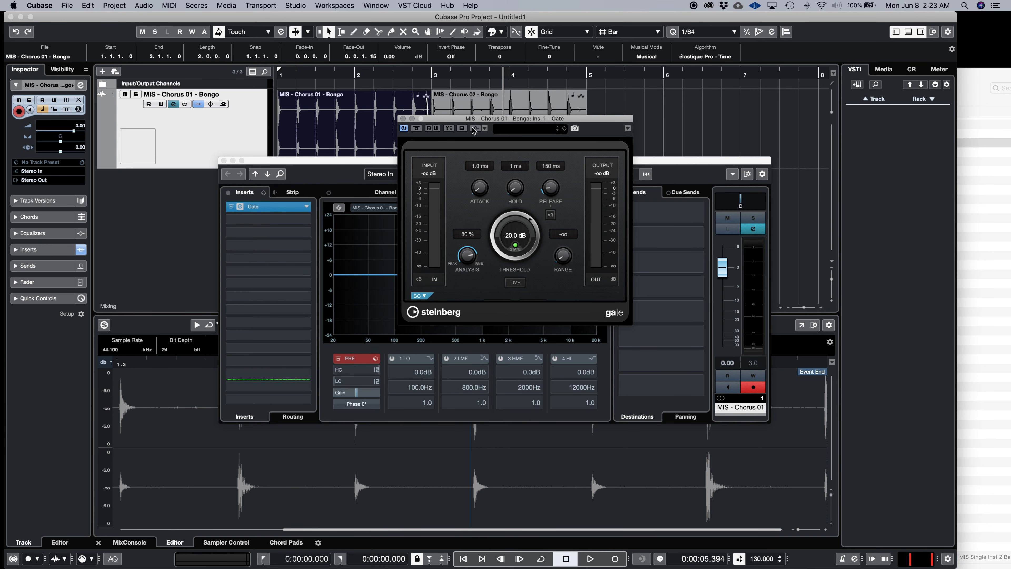
left_click(549, 130)
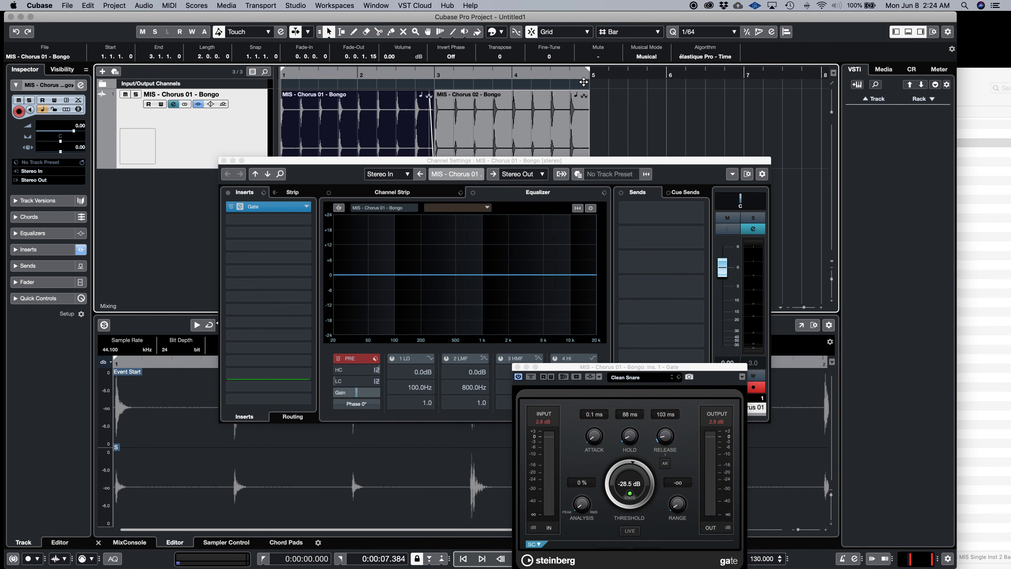
Play both bongo clips through the gate with cycle playback enabled over bars 1 to 5, keeping the gate editor accessible.
key("space")
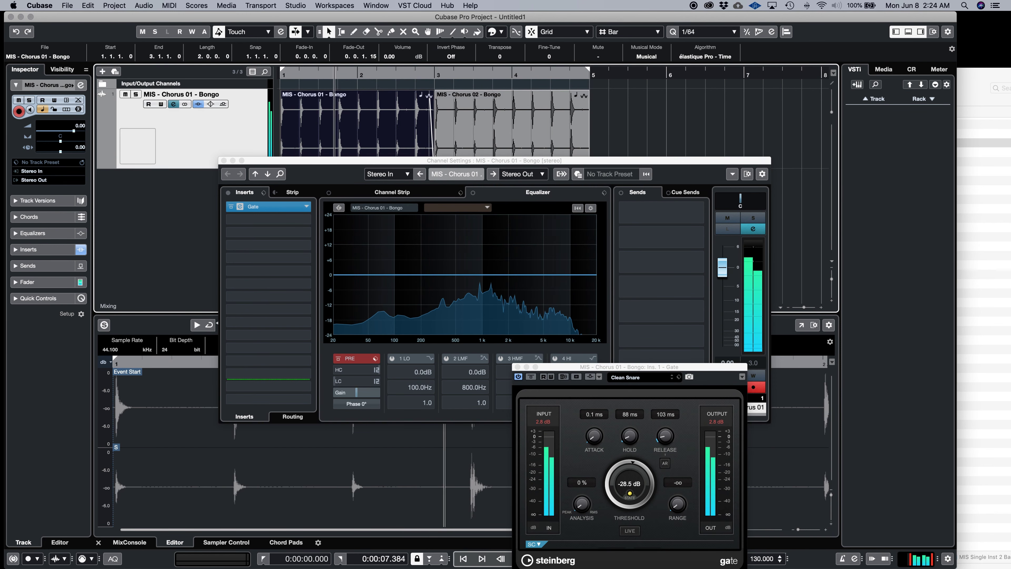
left_click_drag(637, 366, 585, 243)
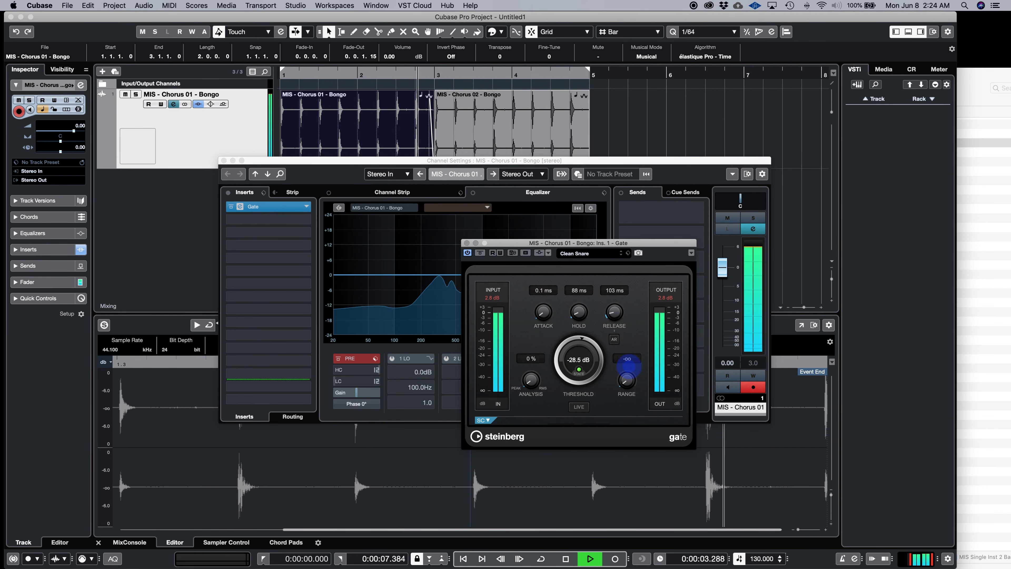
left_click(541, 558)
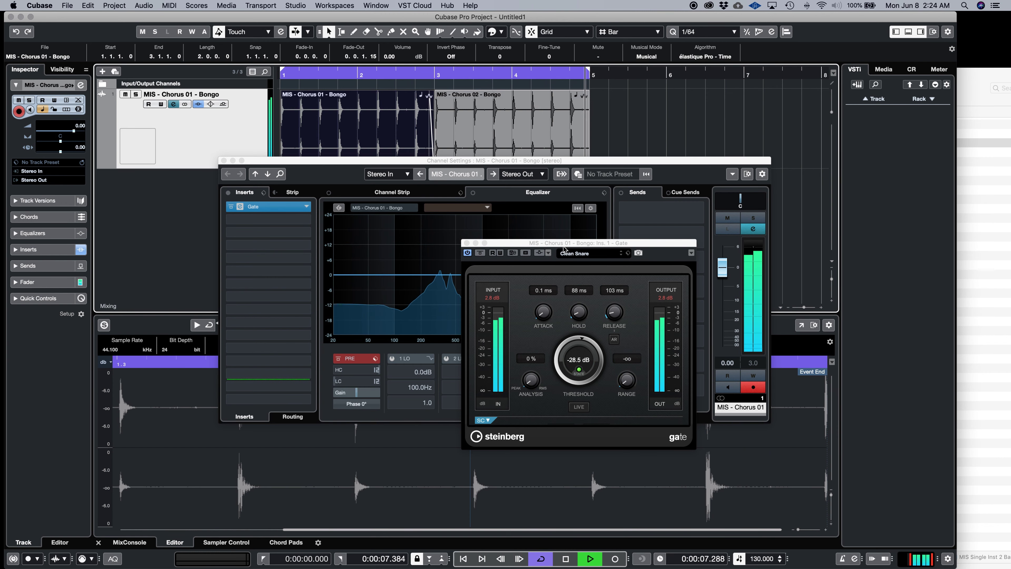
left_click_drag(568, 245, 608, 153)
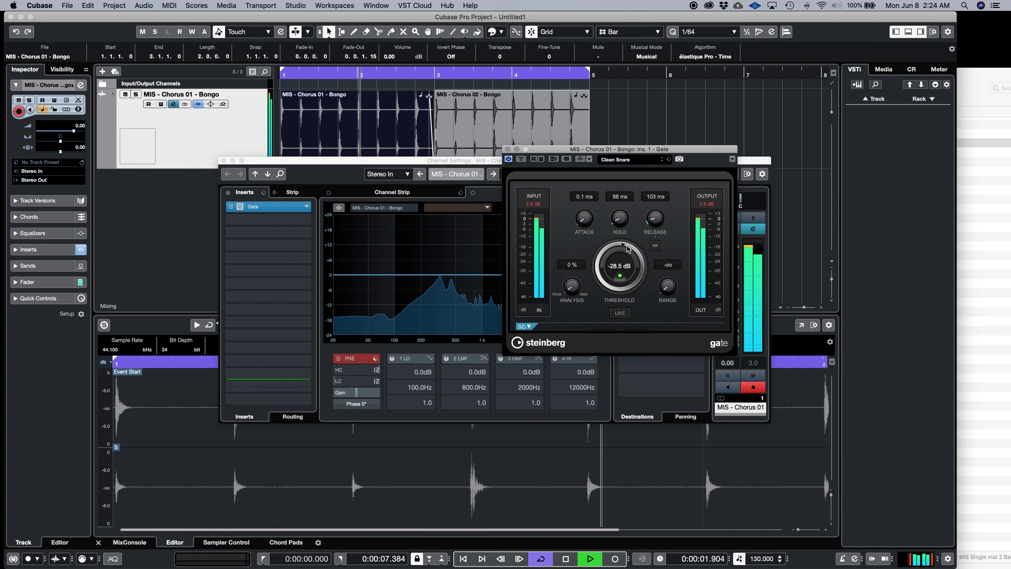
Set the gate's threshold to -4.8 dB and its release to 10 ms.
left_click_drag(625, 249, 645, 263)
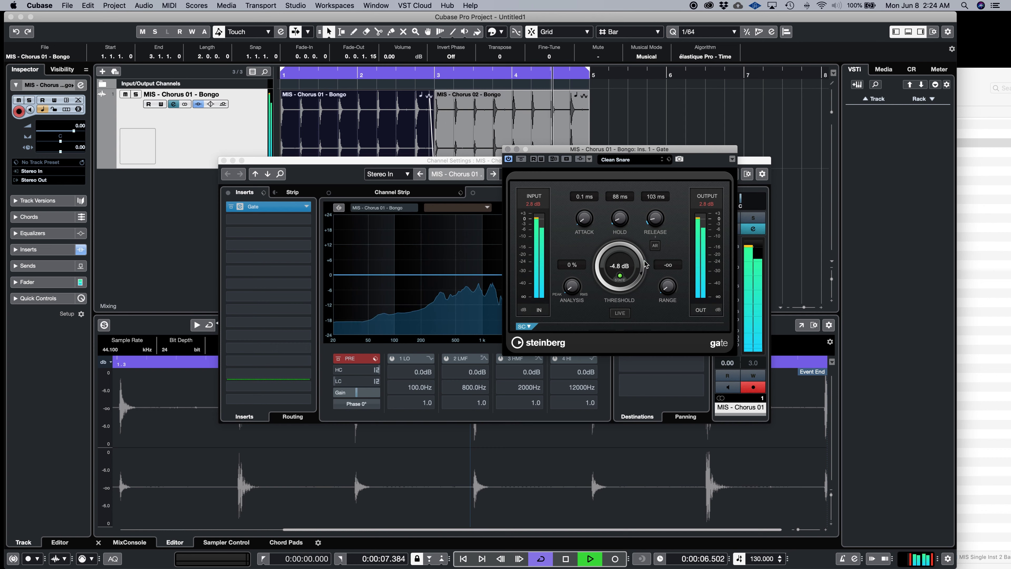
left_click_drag(655, 218, 653, 292)
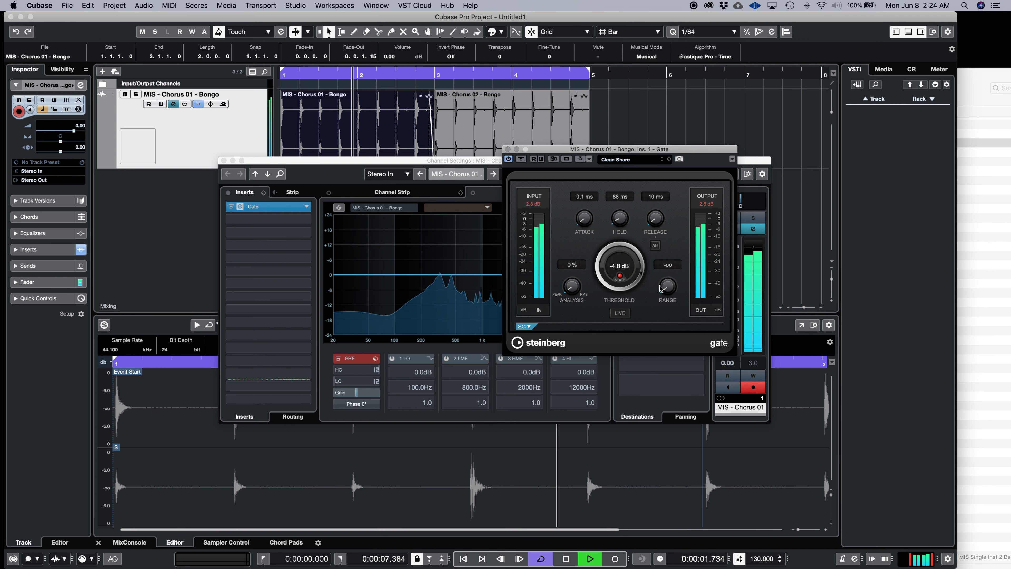
Add a fade-out of 0.0.1.101 to the end of the Chorus 02 clip, listen to the loop and stop playback.
left_click(588, 92)
left_click_drag(589, 93, 588, 94)
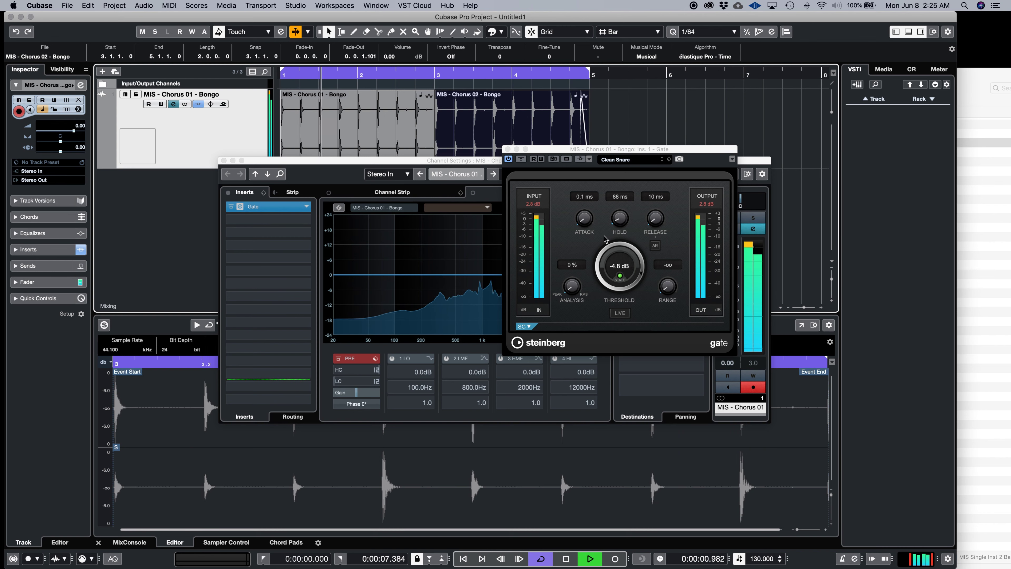
key("space")
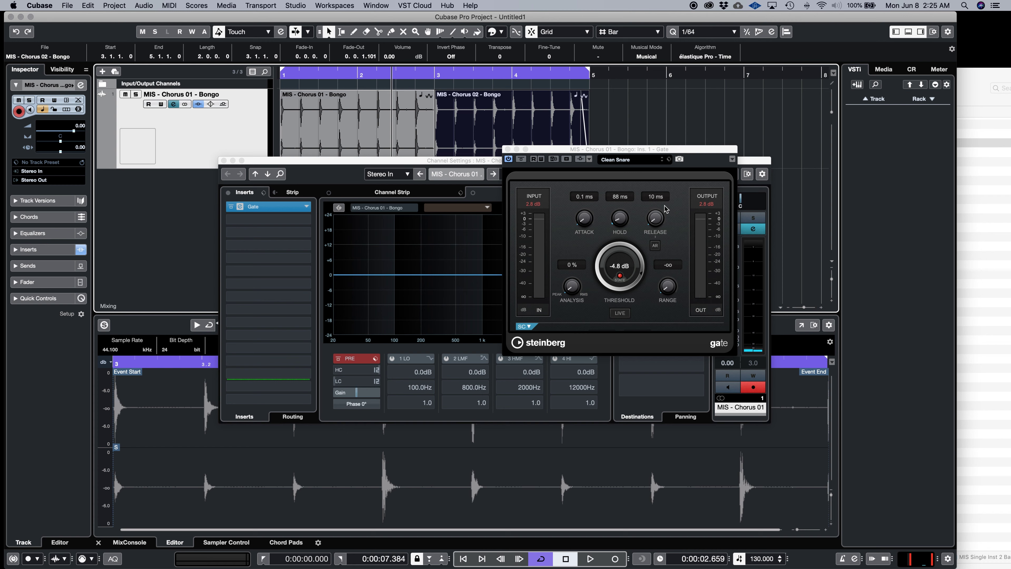
Play the bongo loop with the Gate insert bypassed and re-enabled to compare the sound, and stop playback.
key("space")
left_click(521, 159)
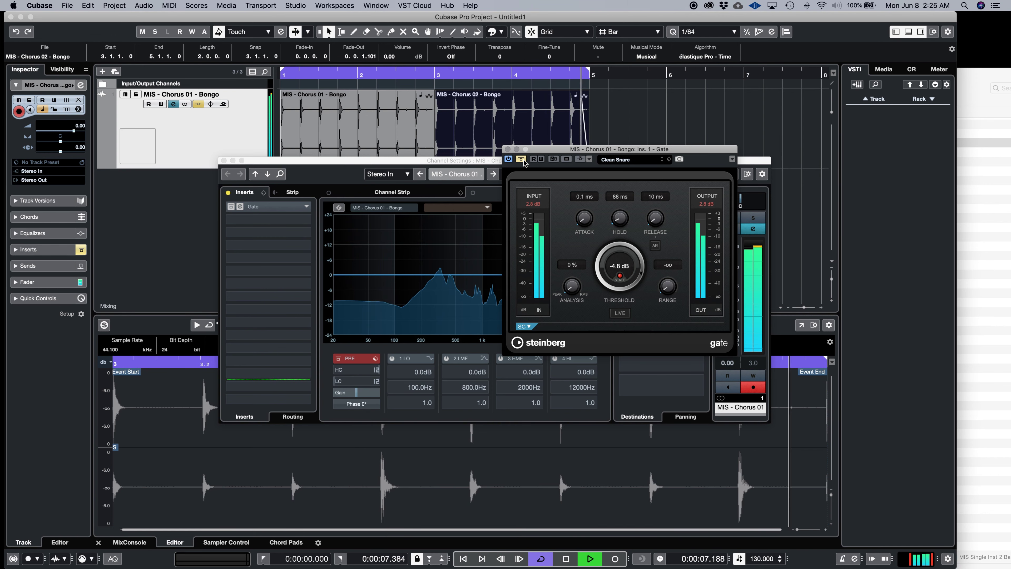
left_click(524, 160)
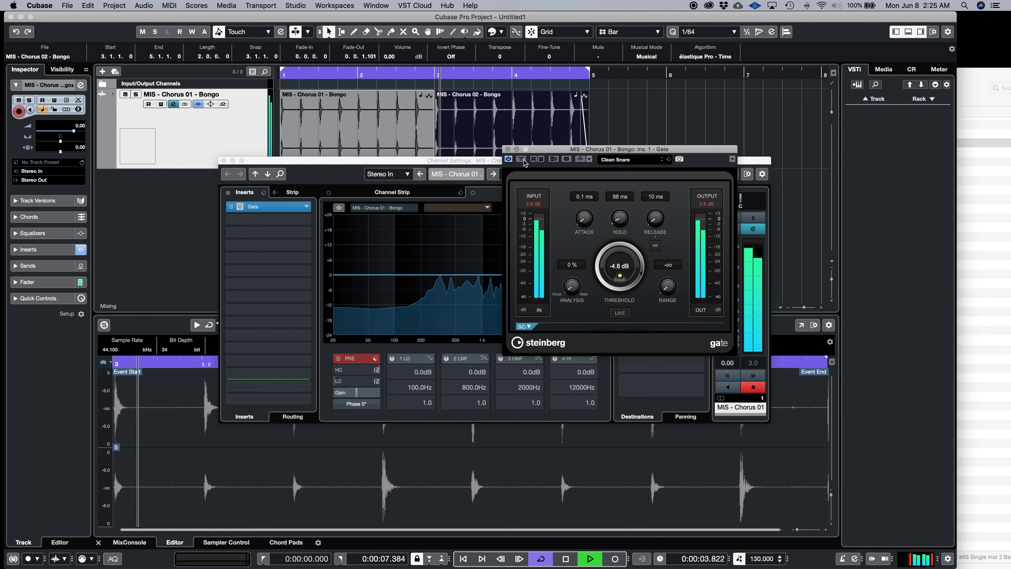
key("space")
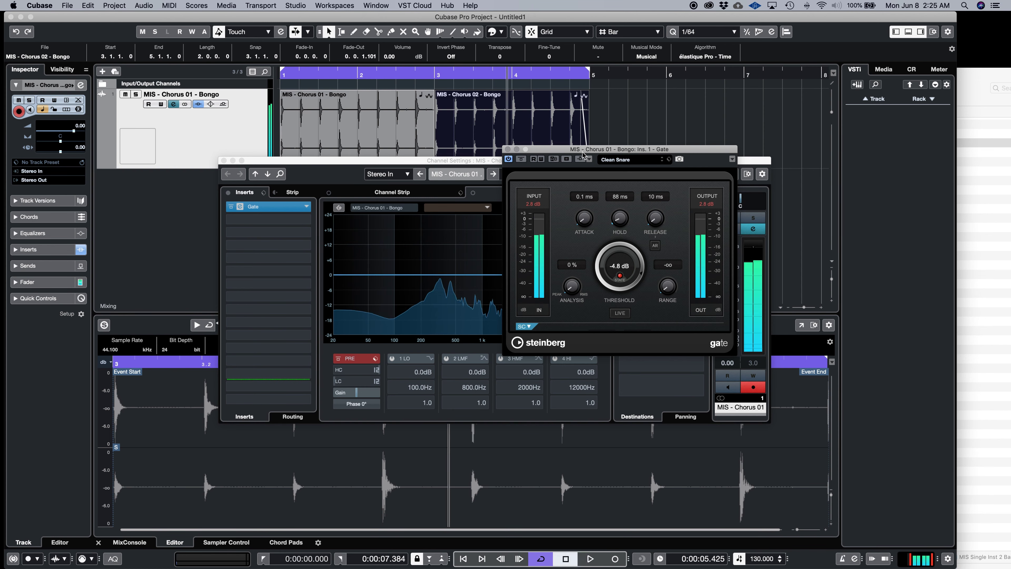
Add the REVelation reverb to the second insert slot of the Chorus 01 channel, moving the Gate and reverb editors aside.
left_click_drag(587, 152, 744, 202)
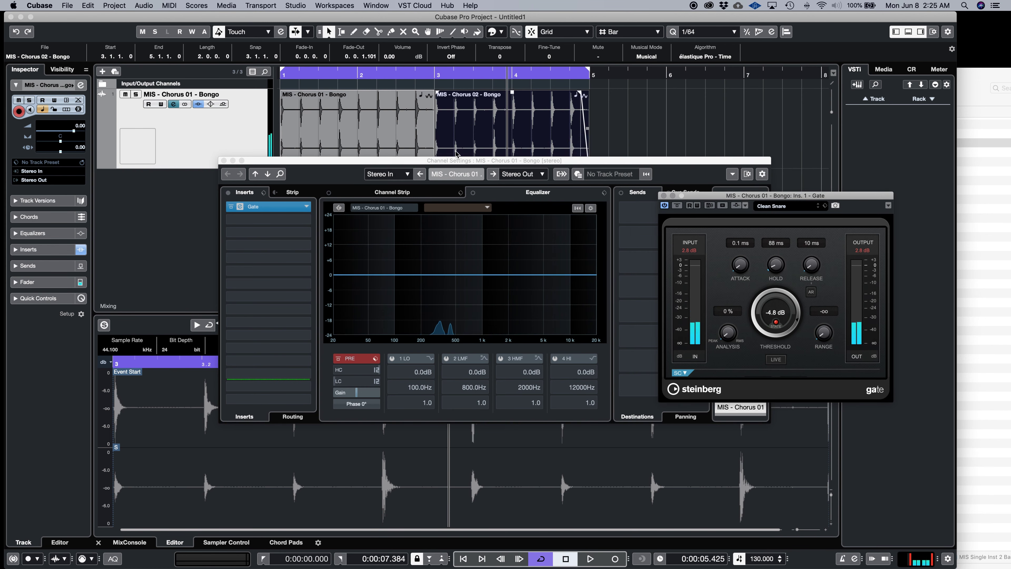
left_click(432, 162)
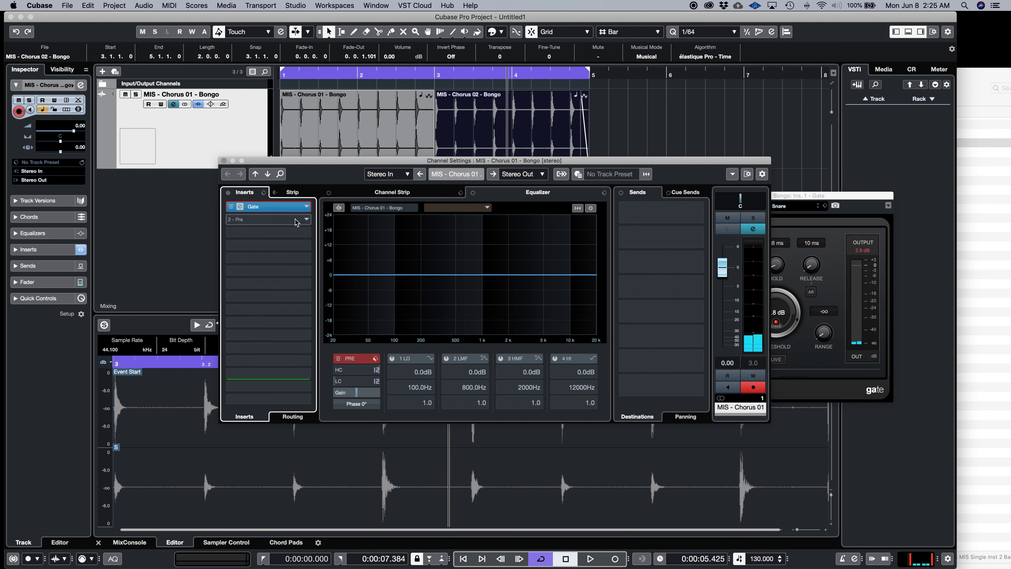
left_click(309, 220)
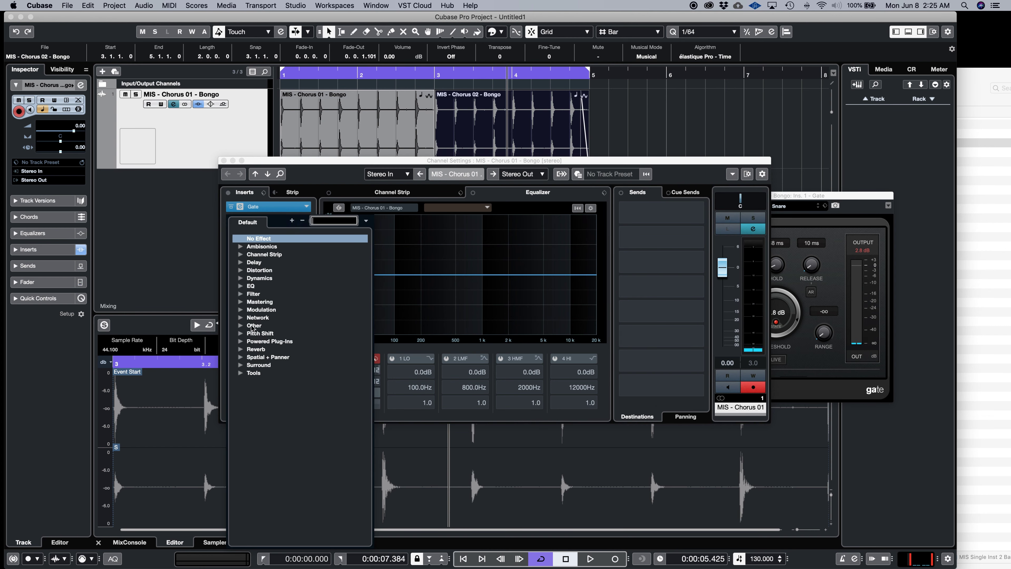
left_click(240, 349)
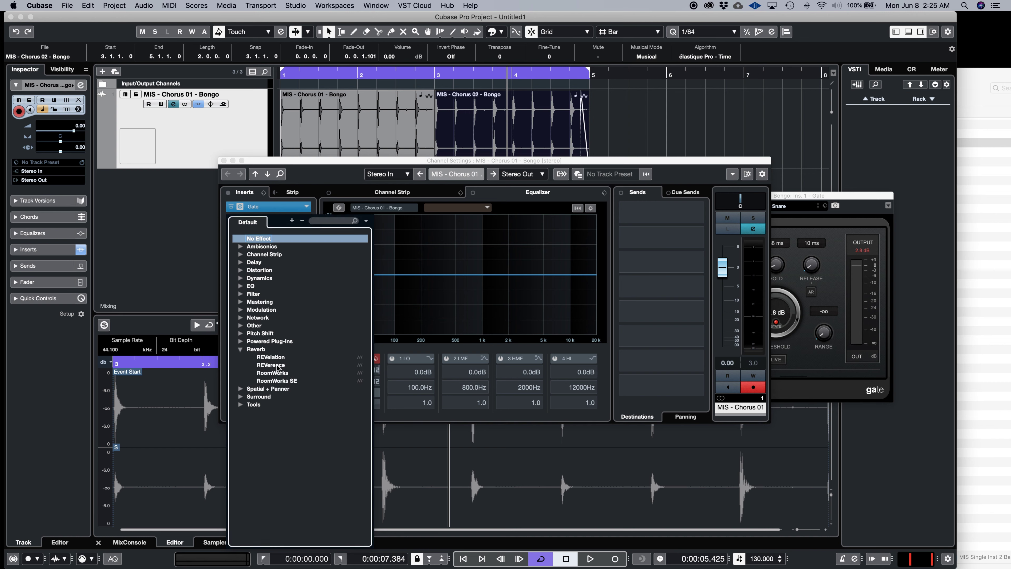
left_click(272, 357)
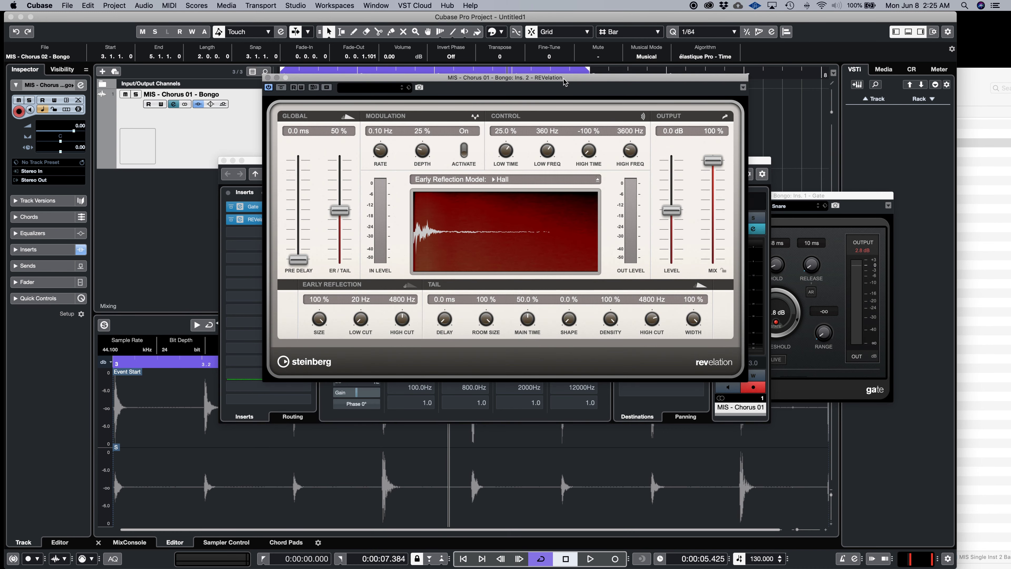
left_click_drag(564, 82, 704, 254)
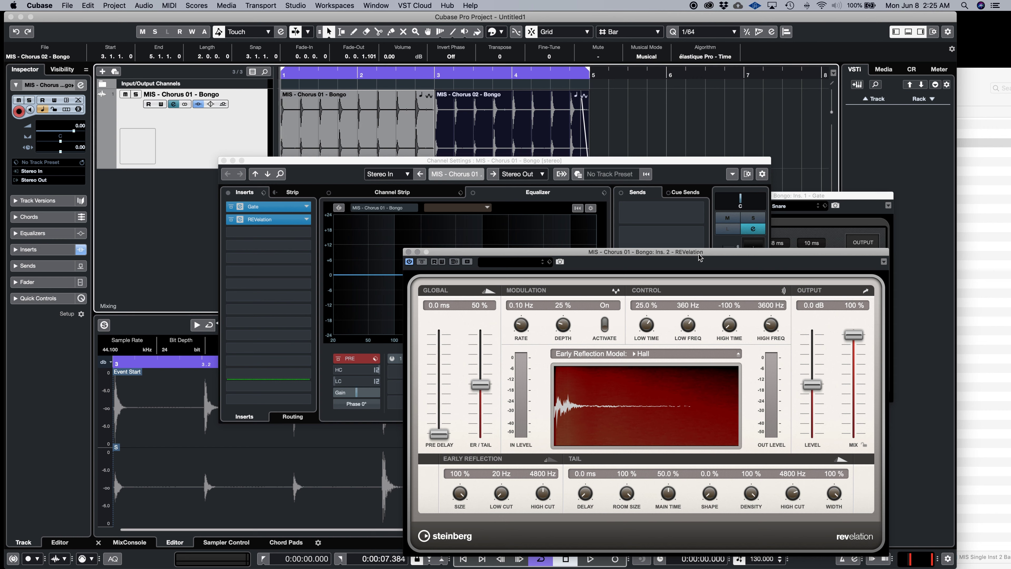
Lower the REVelation mix to 3 % while the loop plays, and load the Ambience Bright preset.
key("space")
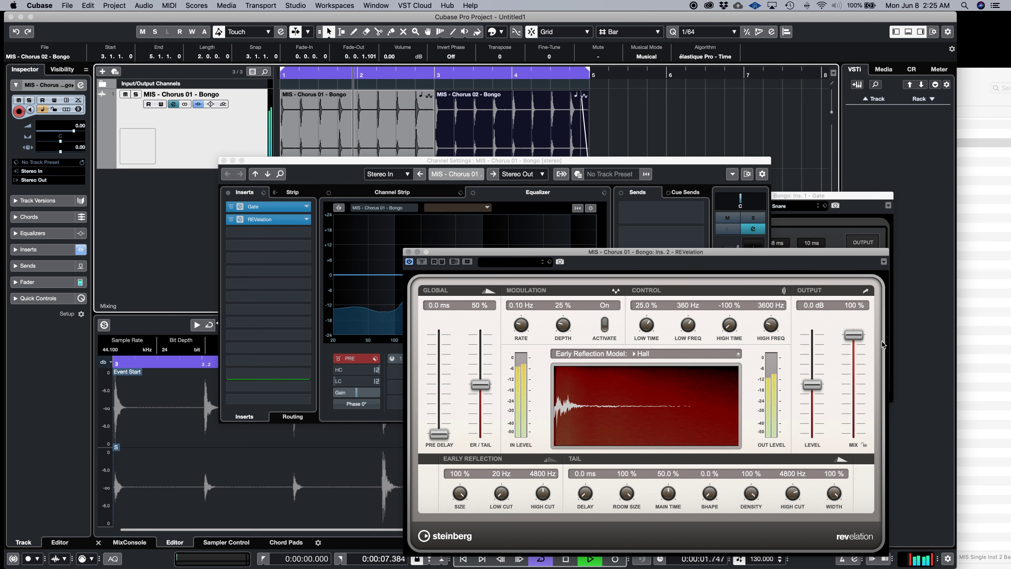
left_click_drag(854, 337, 857, 433)
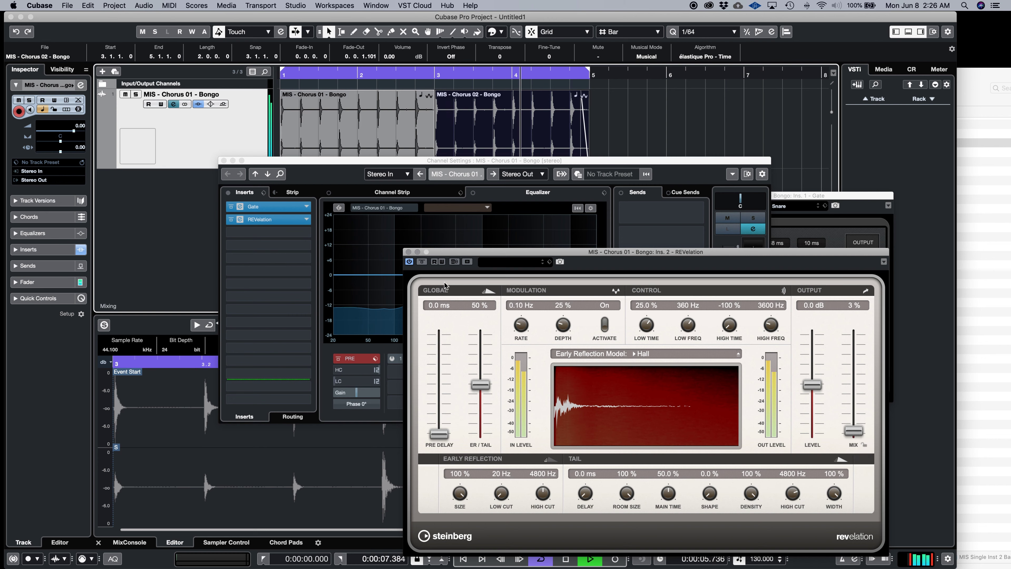
left_click(524, 264)
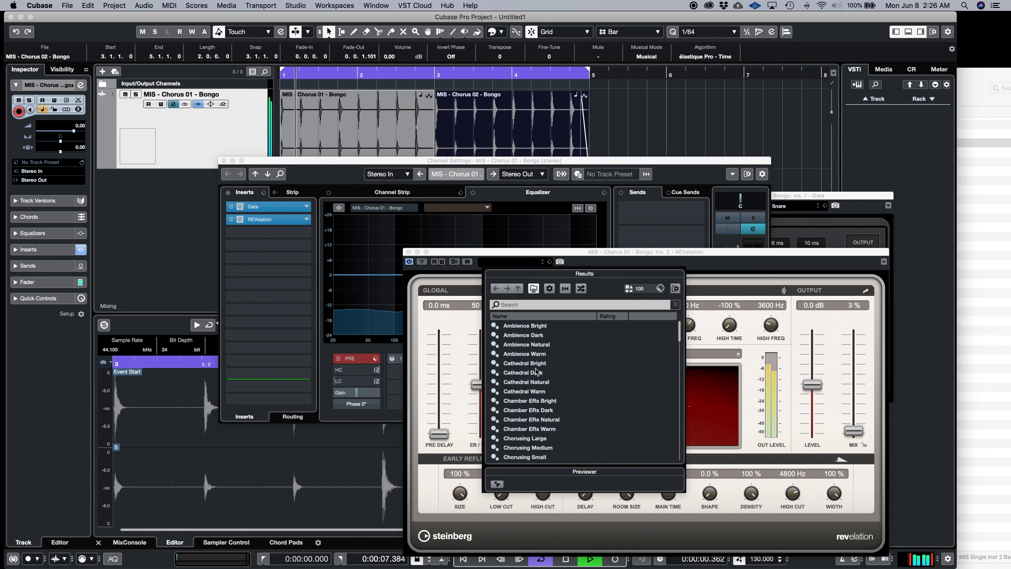
left_click(530, 326)
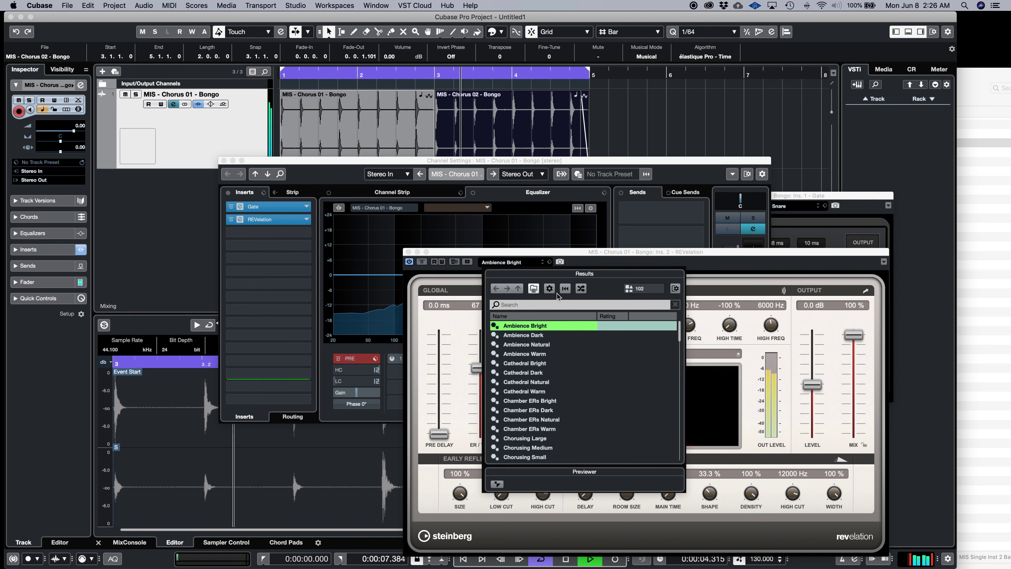
Set the reverb's mix to 2 %, move its editor out of view and stop playback.
left_click_drag(854, 336, 856, 426)
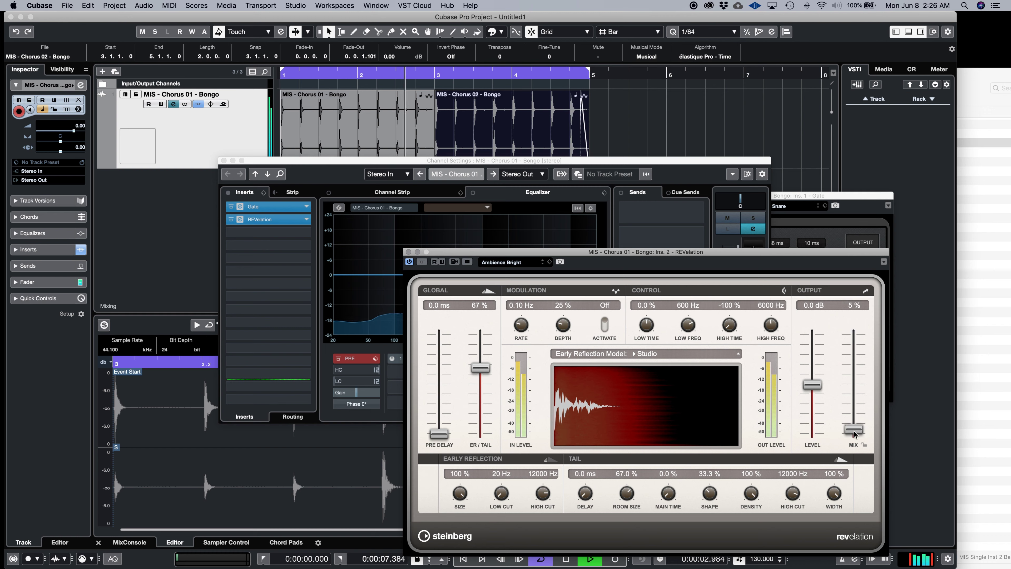
left_click_drag(855, 436, 855, 439)
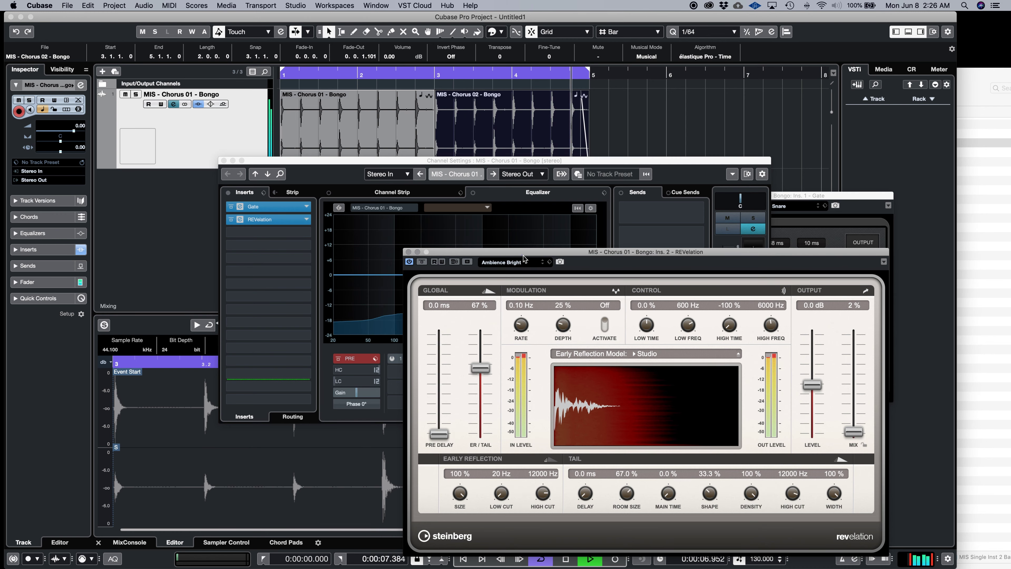
left_click_drag(525, 259, 0, 370)
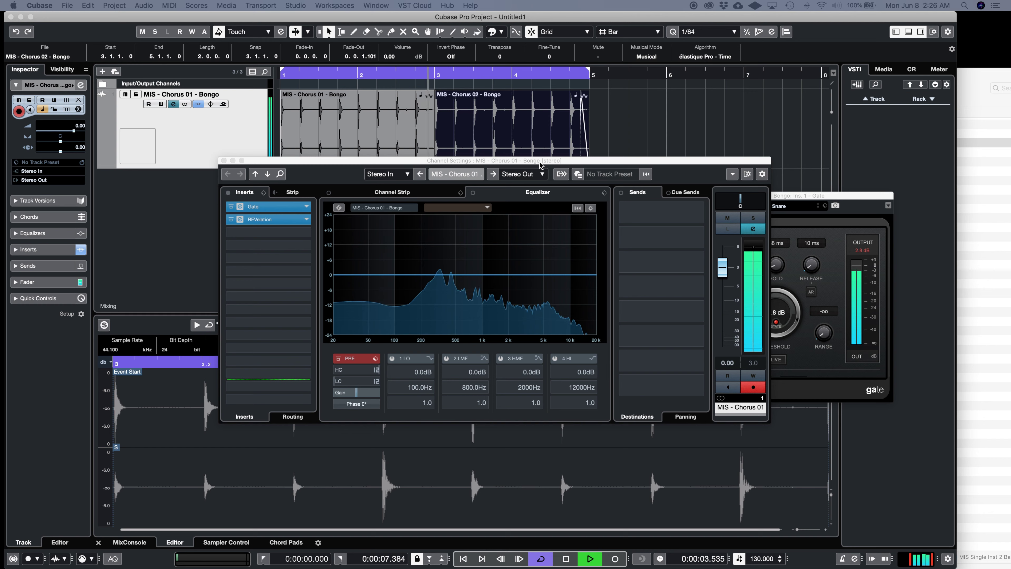
key("space")
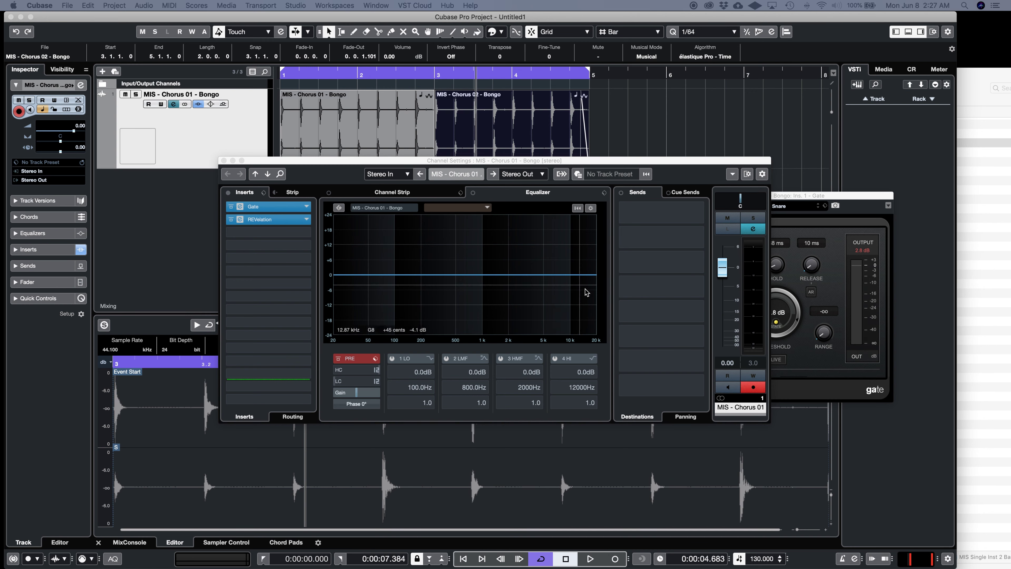